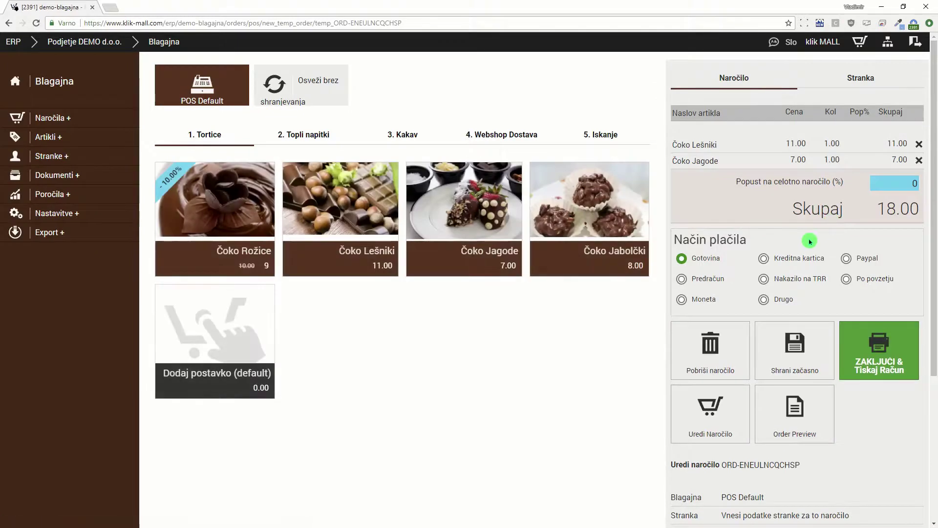
Close the current cash order, print its receipt, and close the receipt preview
left_click(906, 345)
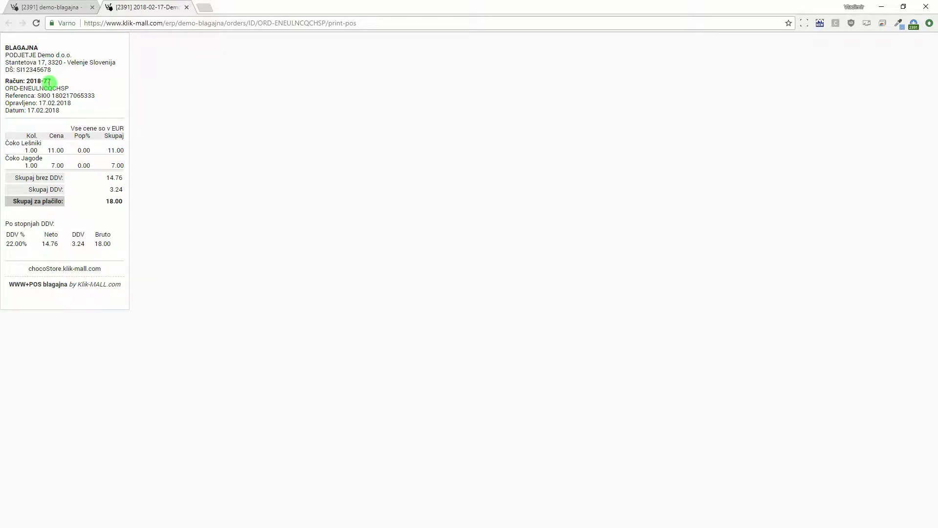
left_click(187, 8)
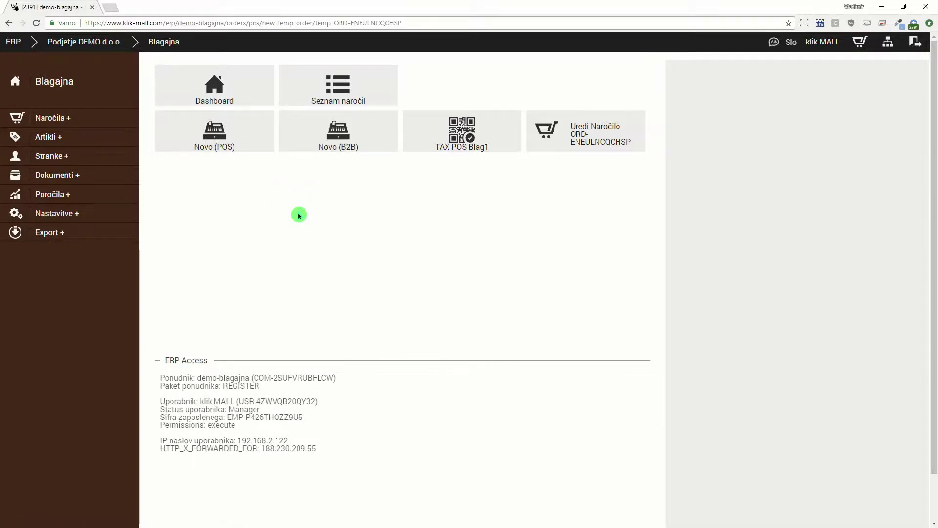
Create a new POS order with one Čoko Lešniki and one Čoko Jagode, save it temporarily and open its full edit form
left_click(242, 139)
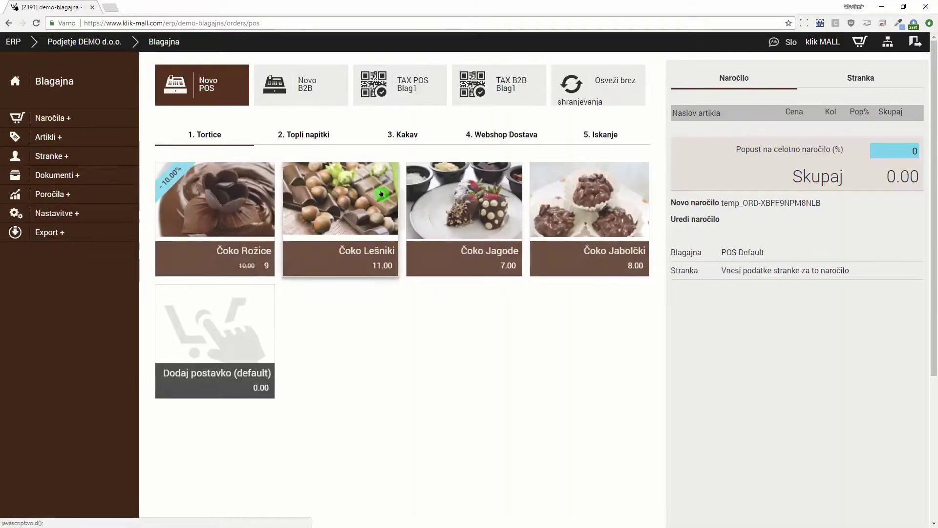
left_click(381, 194)
left_click(497, 201)
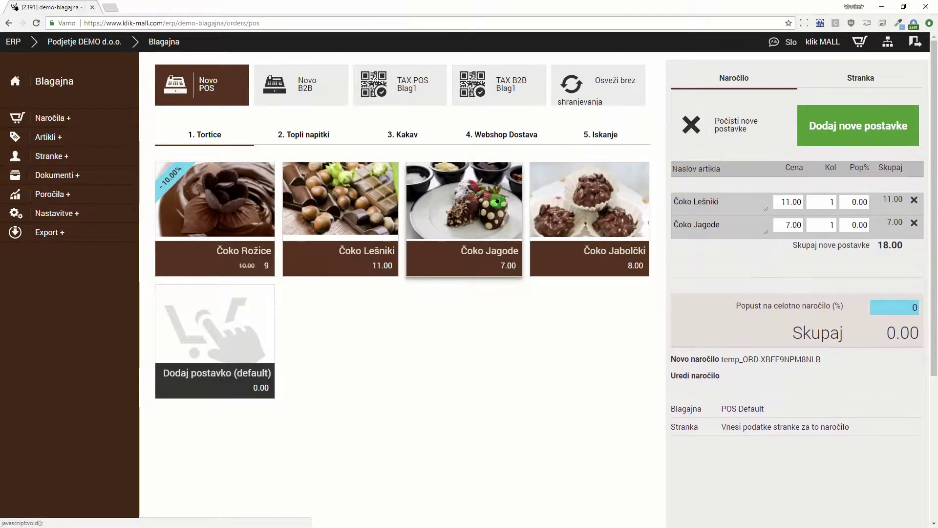
left_click(883, 129)
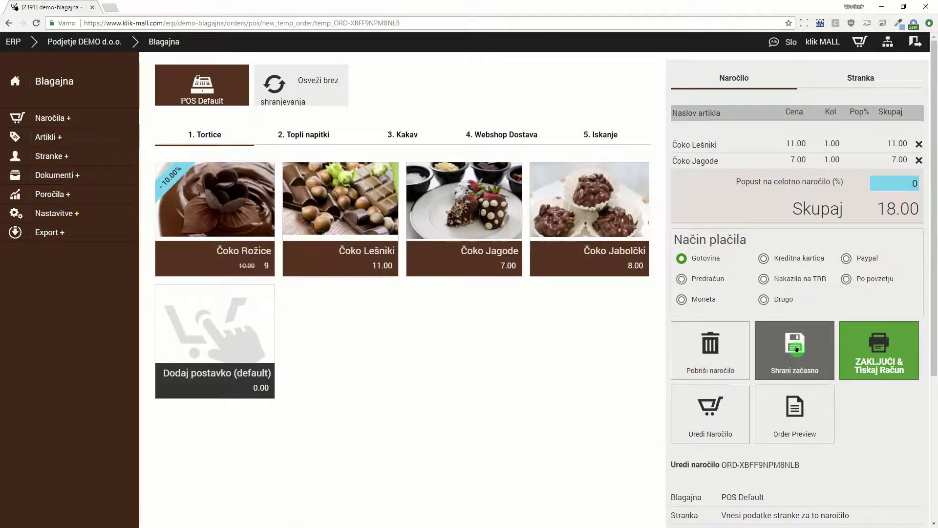
left_click(797, 349)
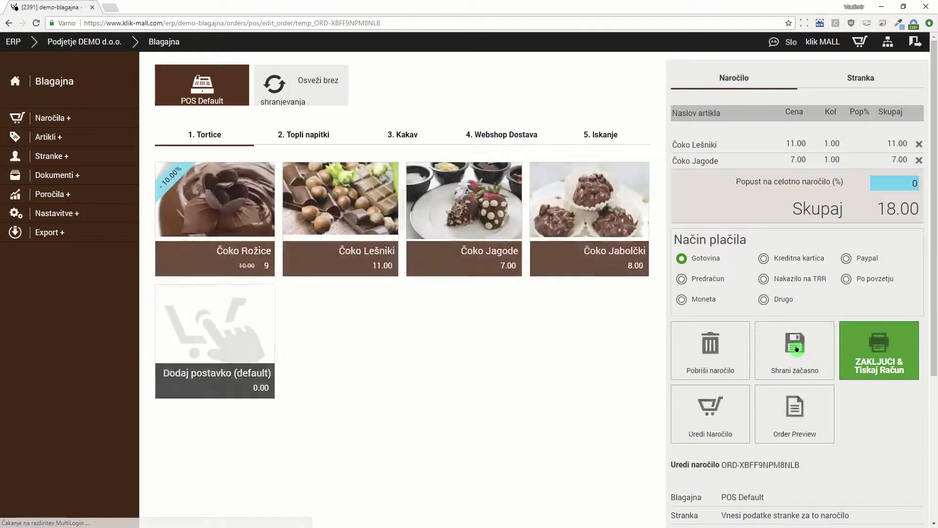
left_click(717, 411)
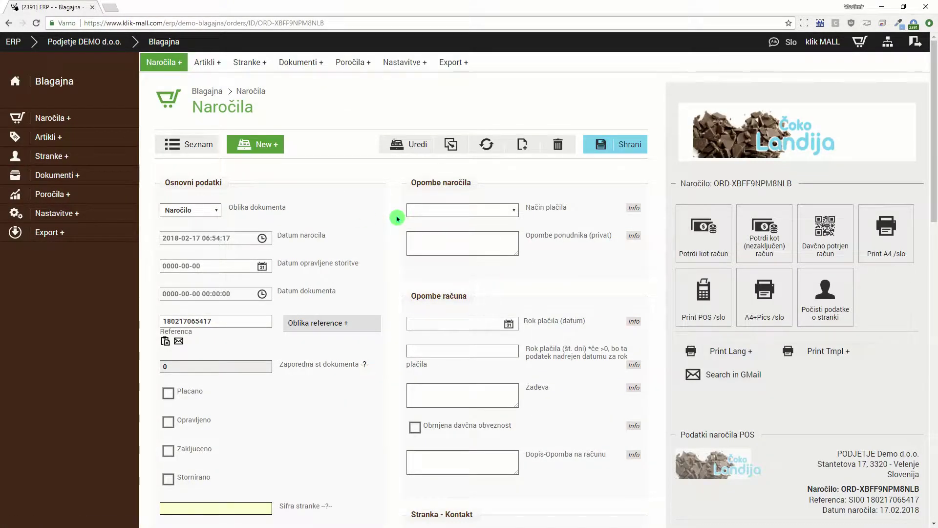
Review the order's details and the confirmation summaries for a regular, an unclosed and a tax-verified invoice, cancelling each one
scroll(398, 219, "down", 5)
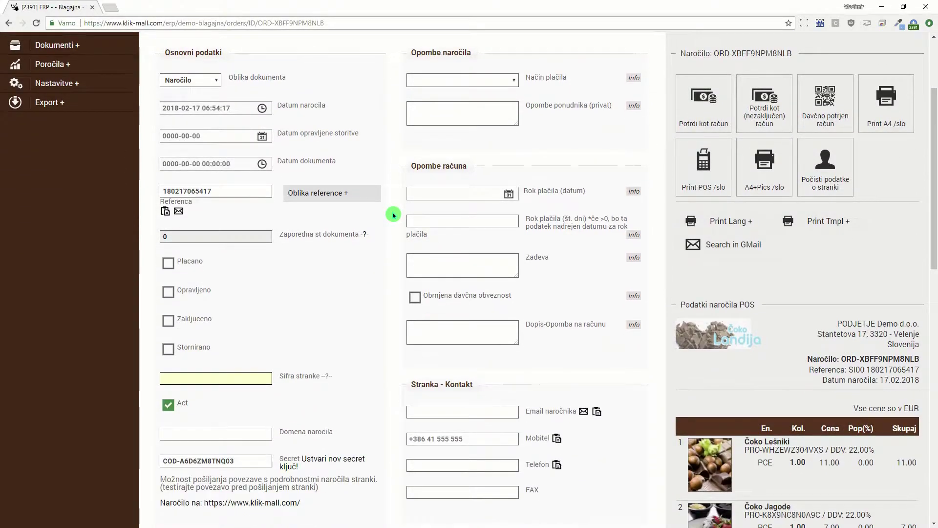
scroll(393, 213, "up", 7)
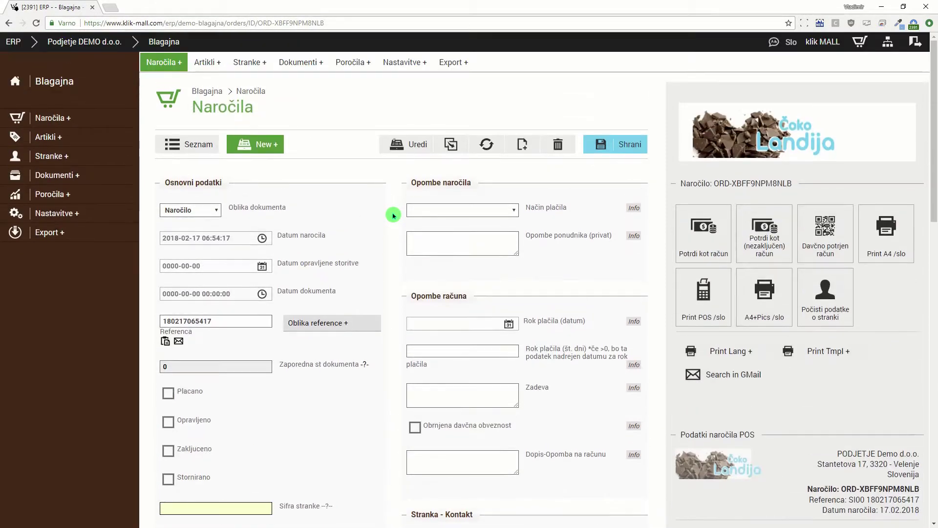
left_click(708, 236)
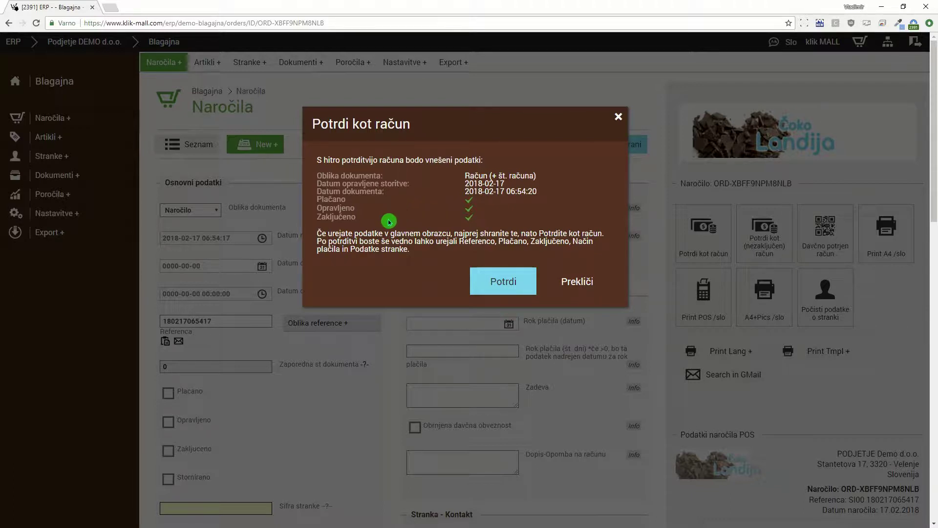
left_click(577, 281)
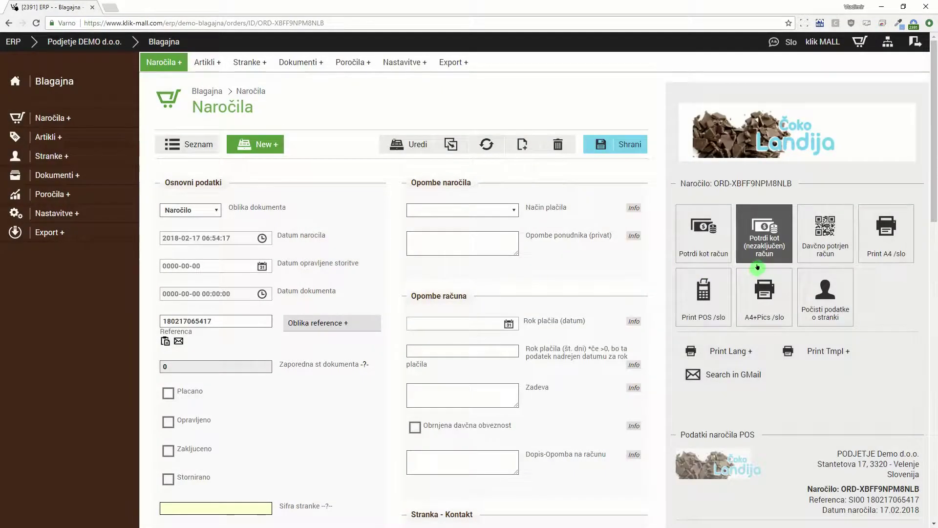
left_click(765, 254)
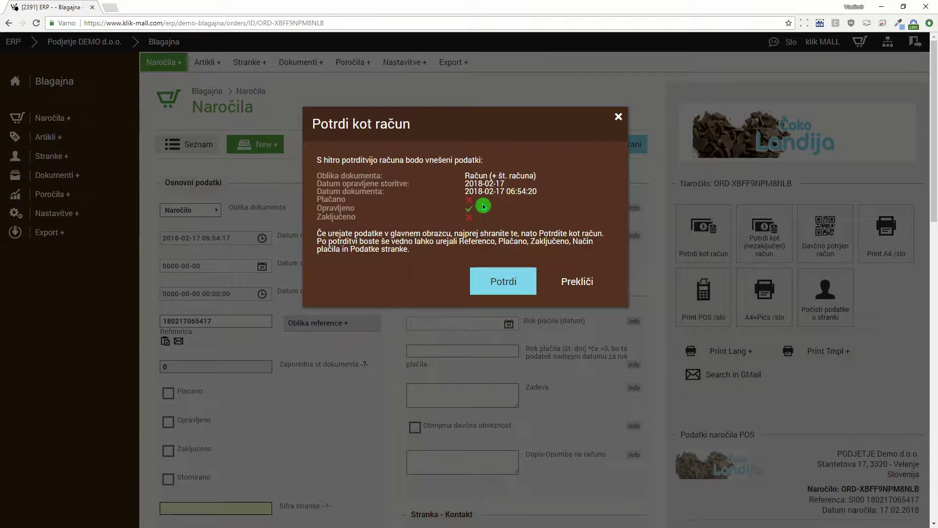
left_click(588, 278)
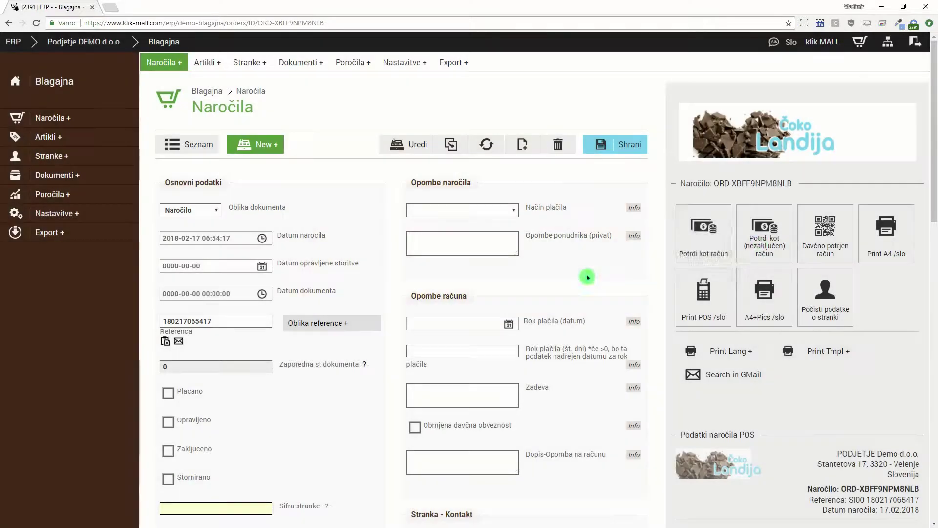
left_click(823, 247)
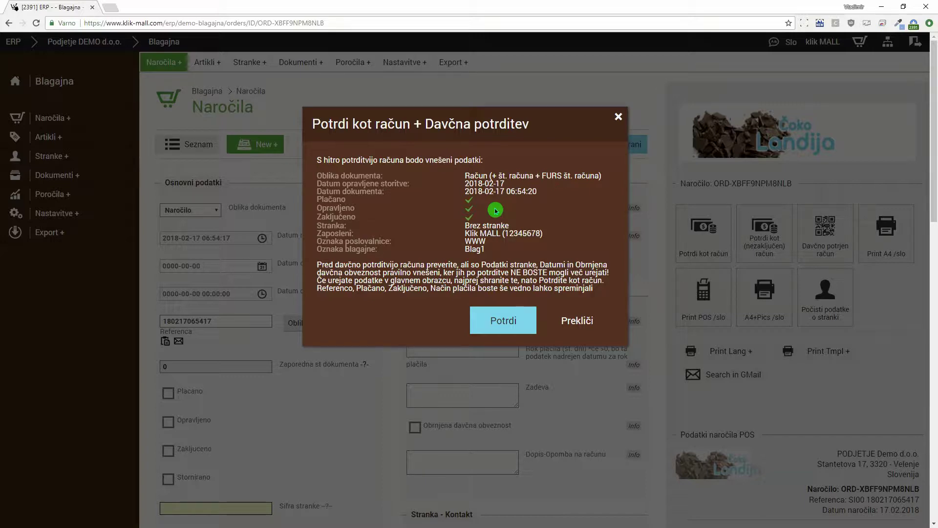
left_click(594, 324)
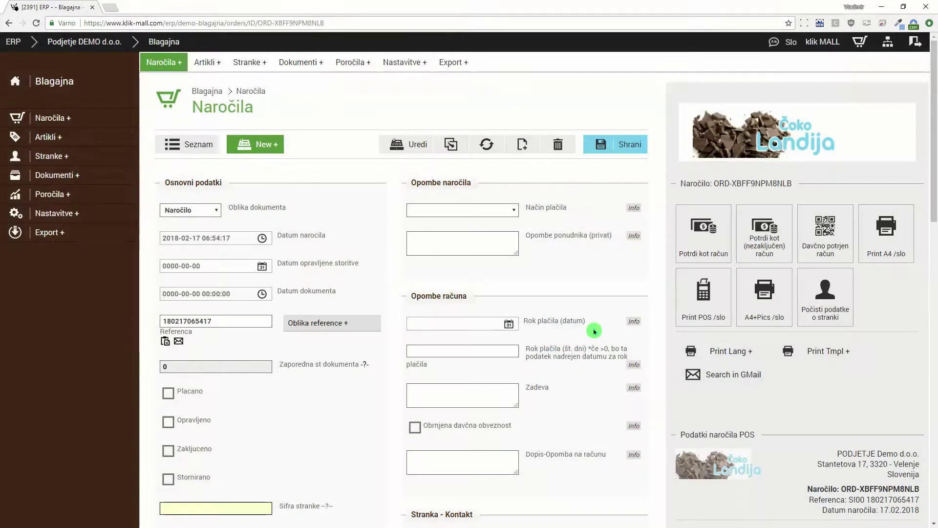
Reopen the newest order from the order list and confirm it as a paid, closed invoice
left_click(198, 150)
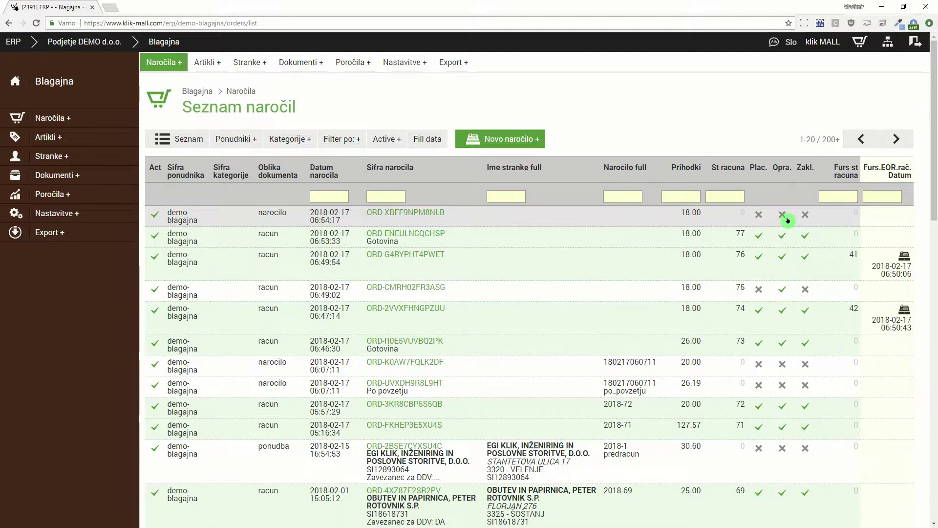
left_click(412, 211)
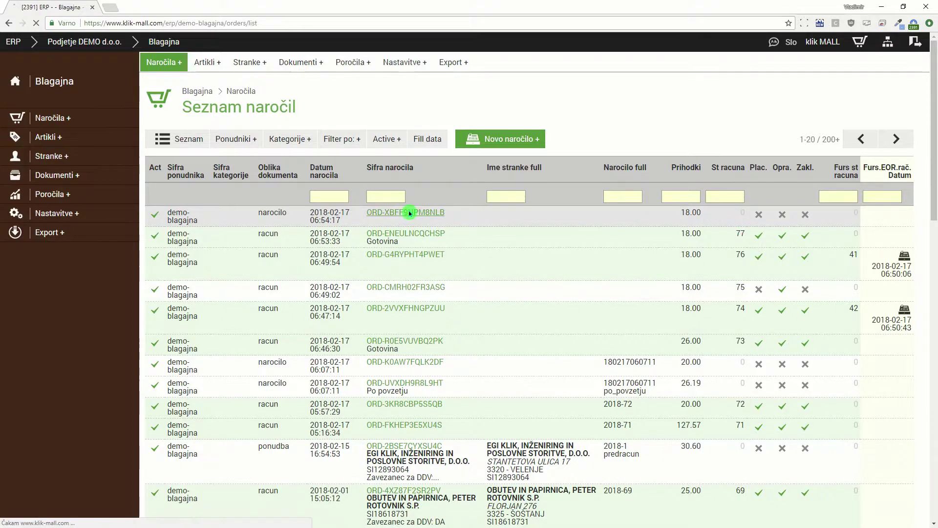
left_click(701, 243)
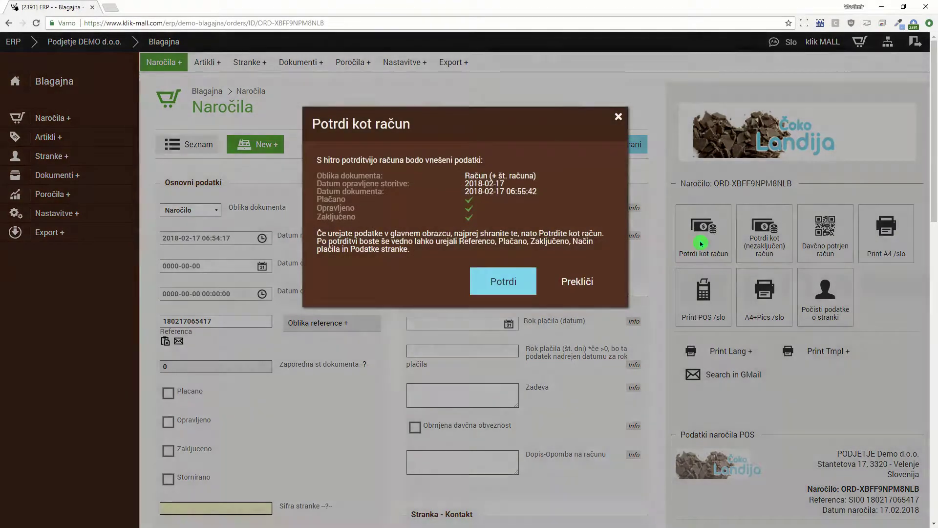
left_click(492, 281)
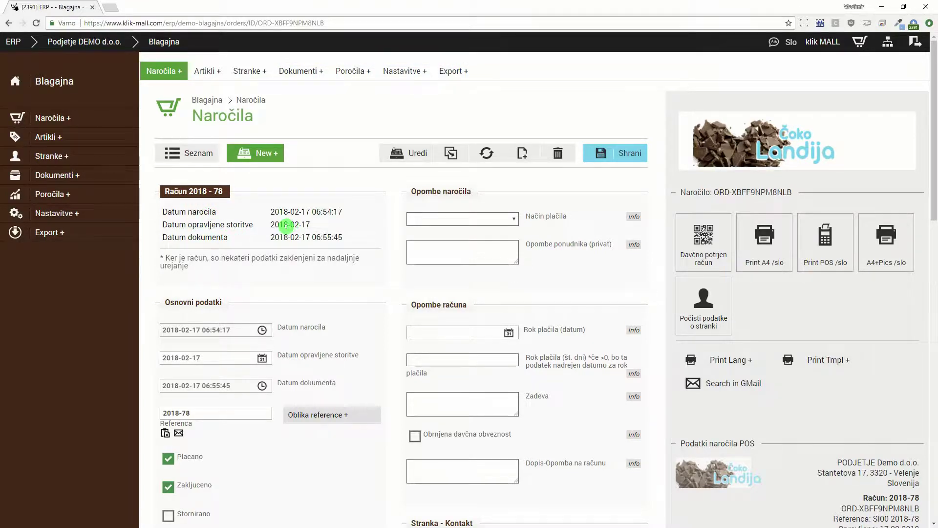
Start another POS order from the order list with one Čoko Lešniki and one Čoko Jagode, save it temporarily and open its edit form
left_click(192, 153)
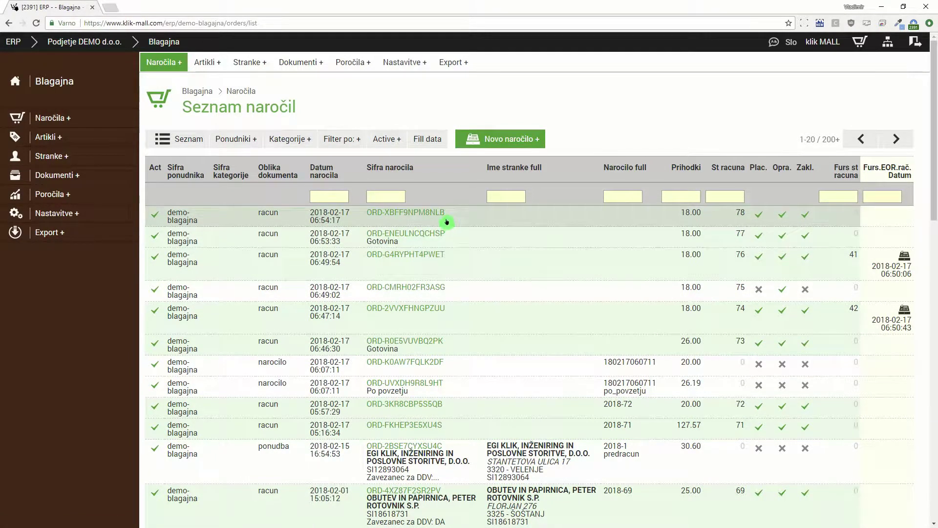
left_click(503, 138)
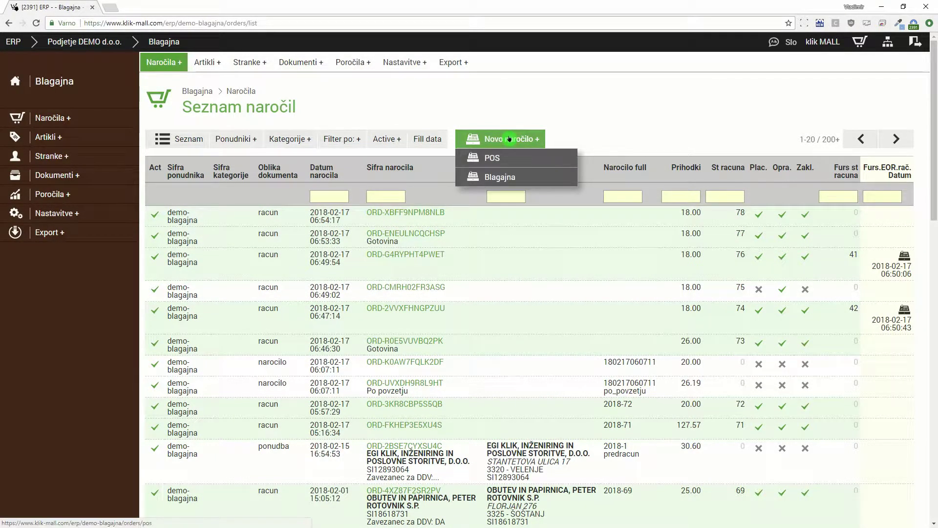
left_click(501, 159)
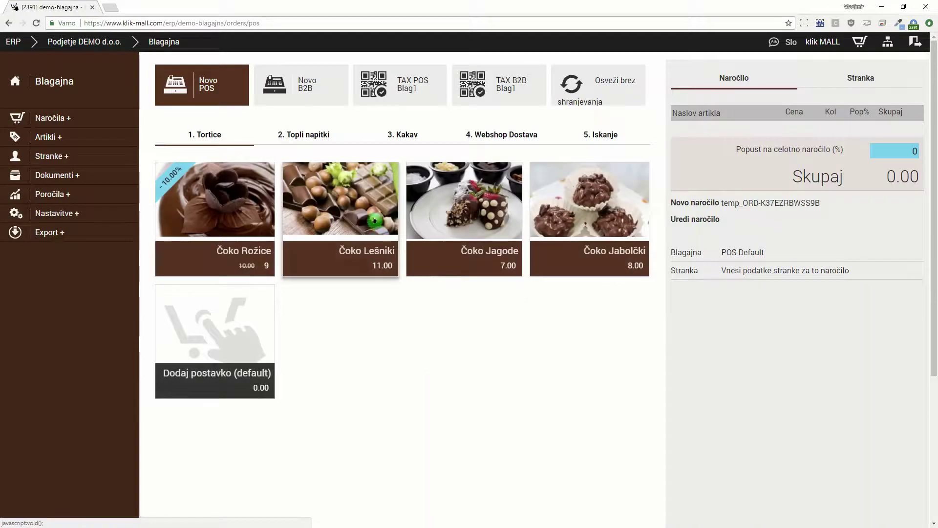
left_click(372, 215)
left_click(465, 210)
left_click(866, 130)
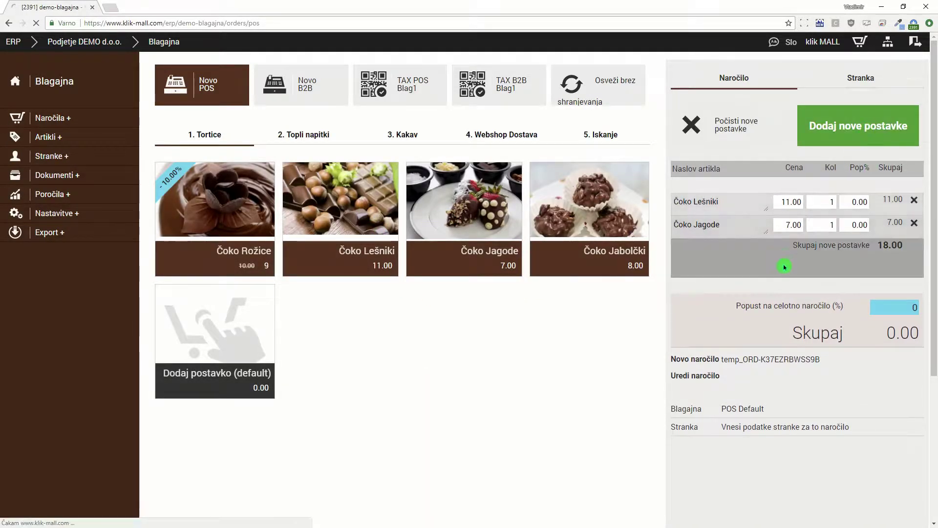
left_click(804, 344)
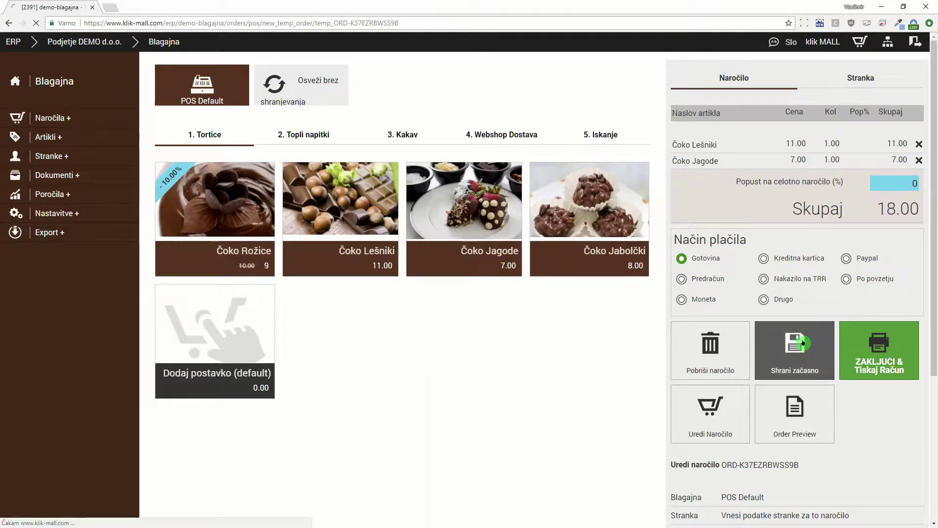
left_click(712, 412)
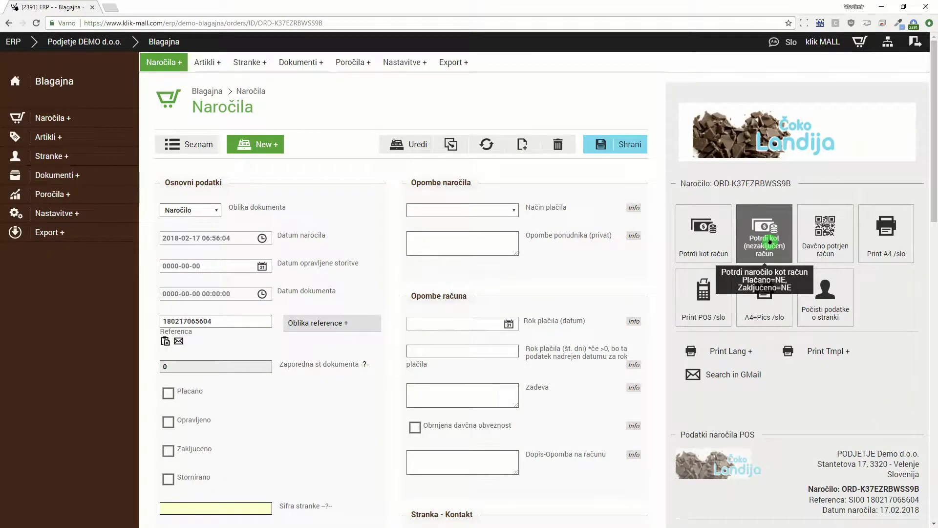
Confirm this order as an unpaid, unclosed invoice and check its payment and closing status in the form and the order list
left_click(768, 241)
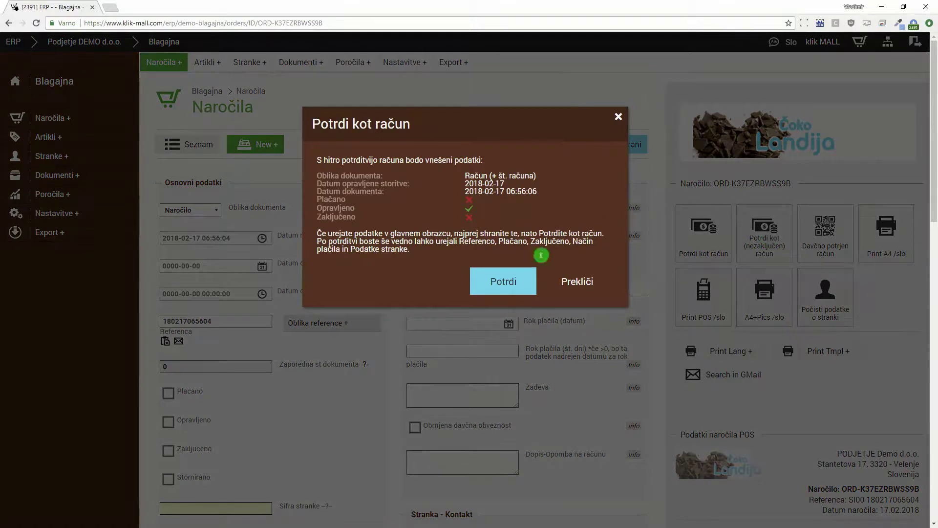
left_click(522, 281)
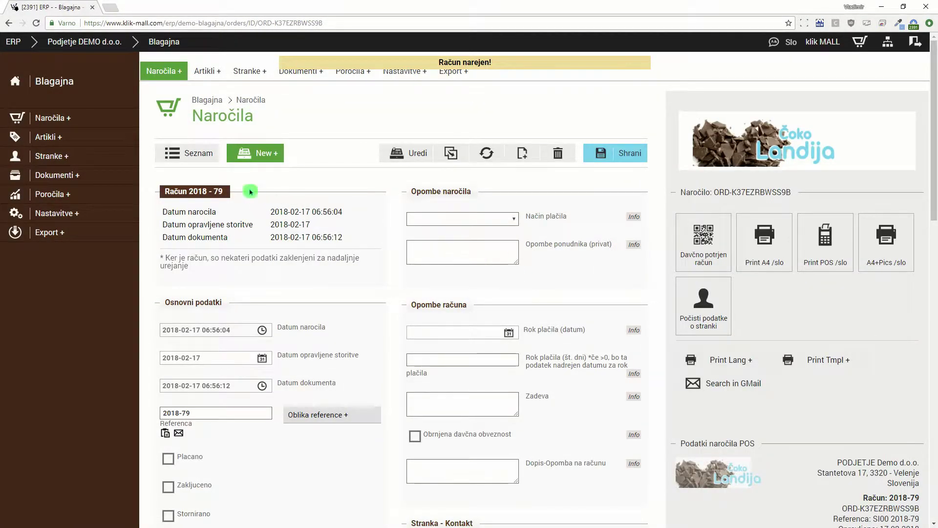
scroll(327, 240, "down", 4)
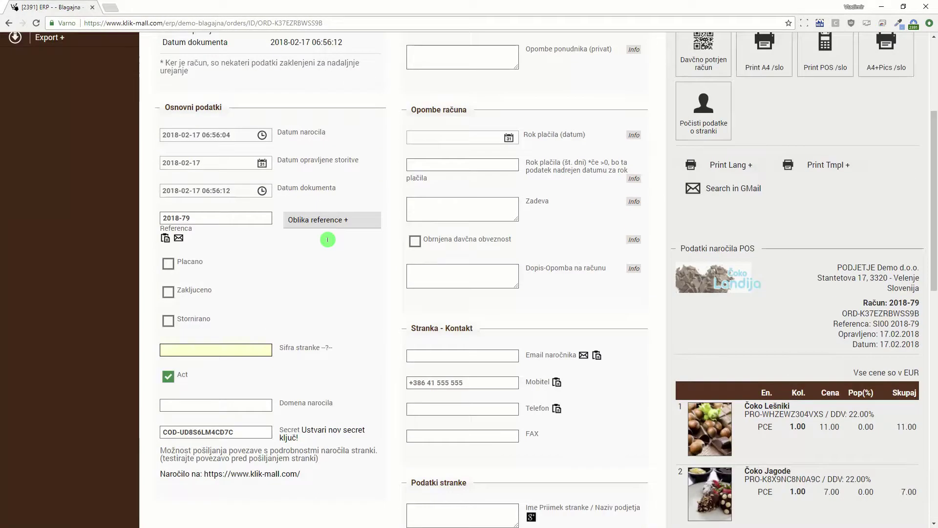
scroll(328, 239, "down", 1)
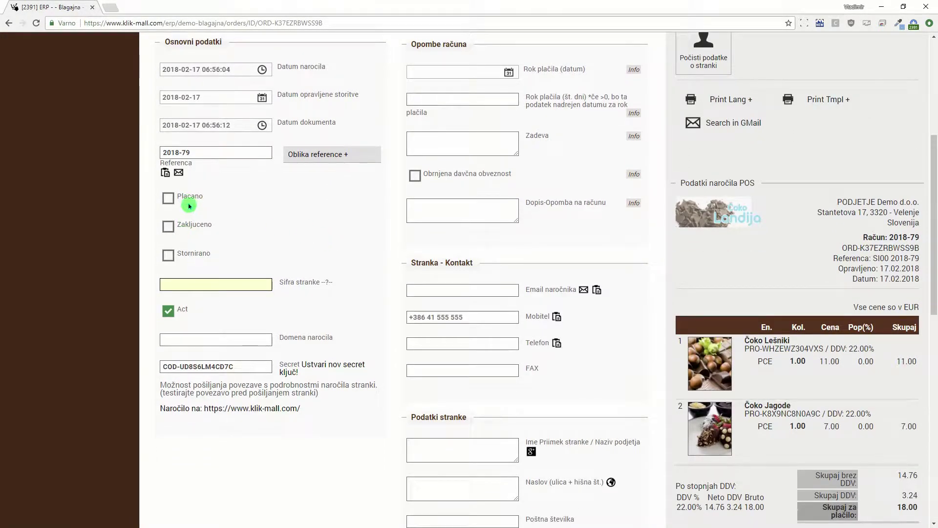
scroll(245, 222, "up", 4)
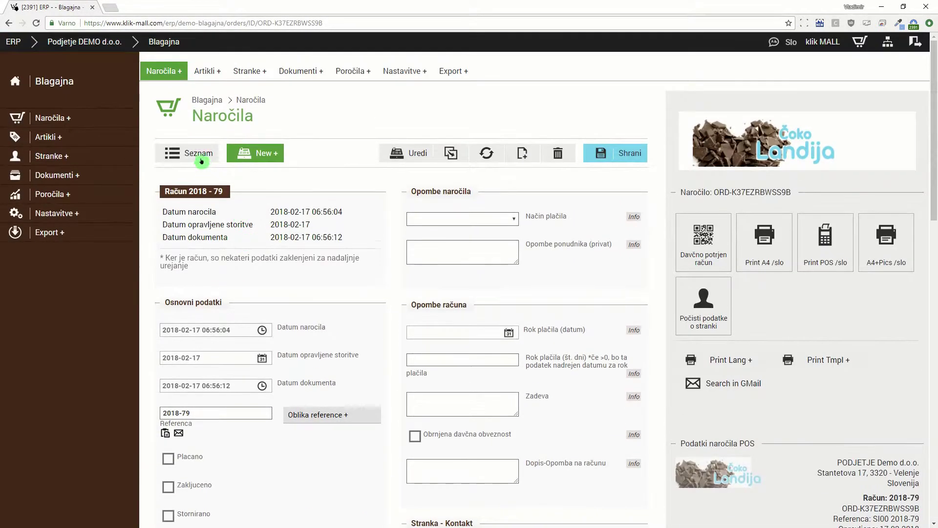
left_click(201, 161)
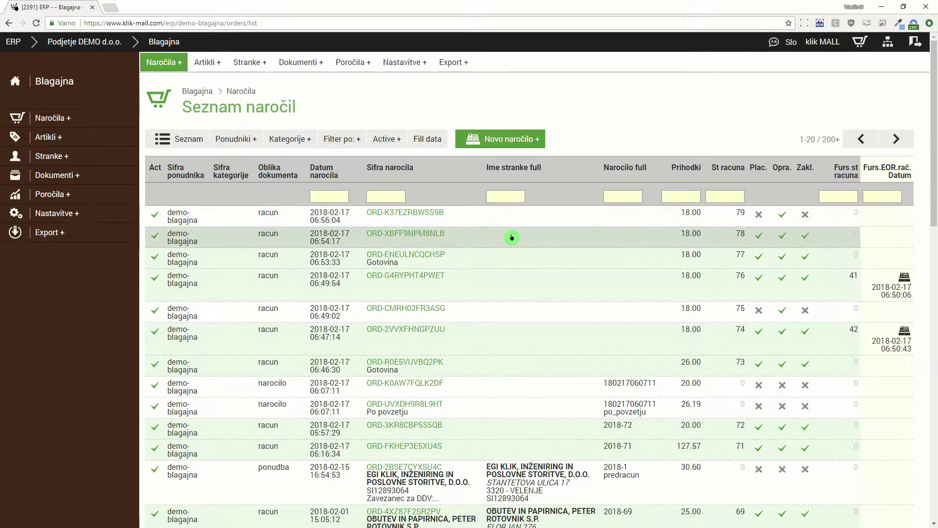
left_click(757, 215)
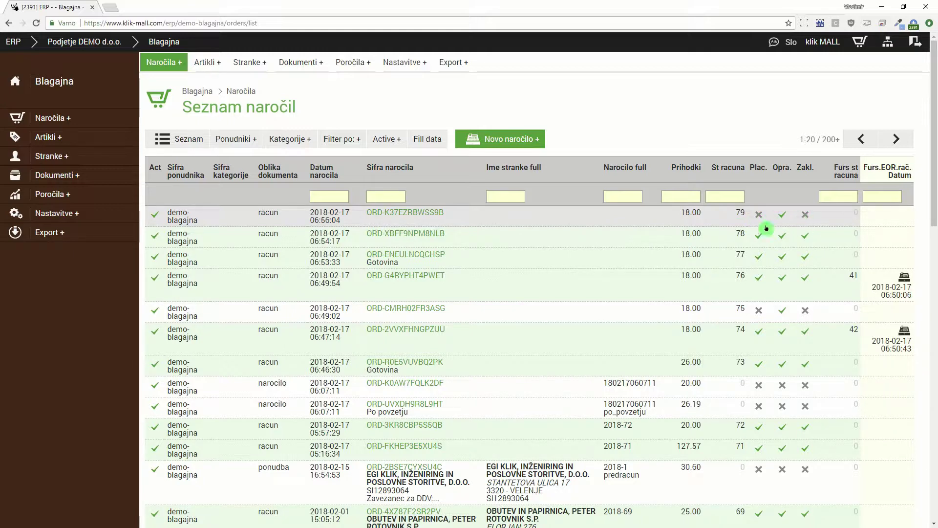
Create a further POS order from the order list and add one Čoko Lešniki and one Čoko Jagode to it
left_click(532, 144)
left_click(532, 155)
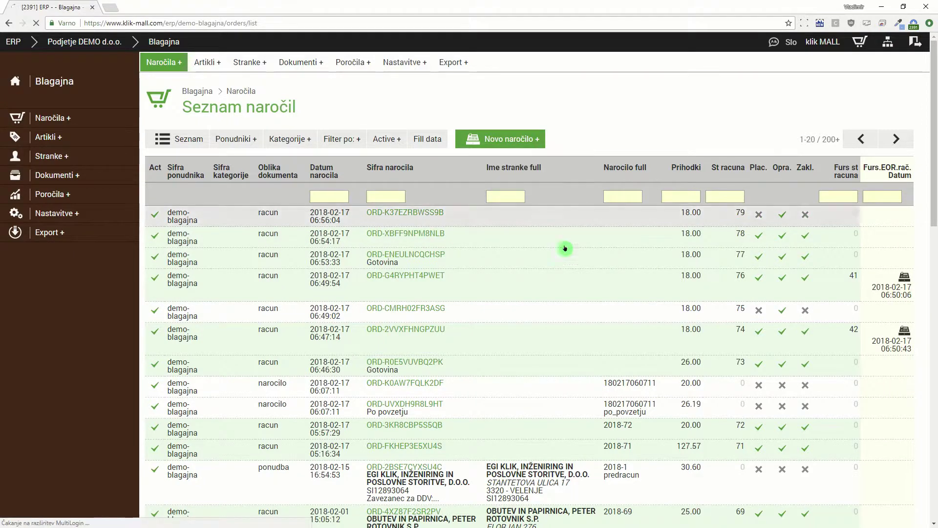
left_click(344, 208)
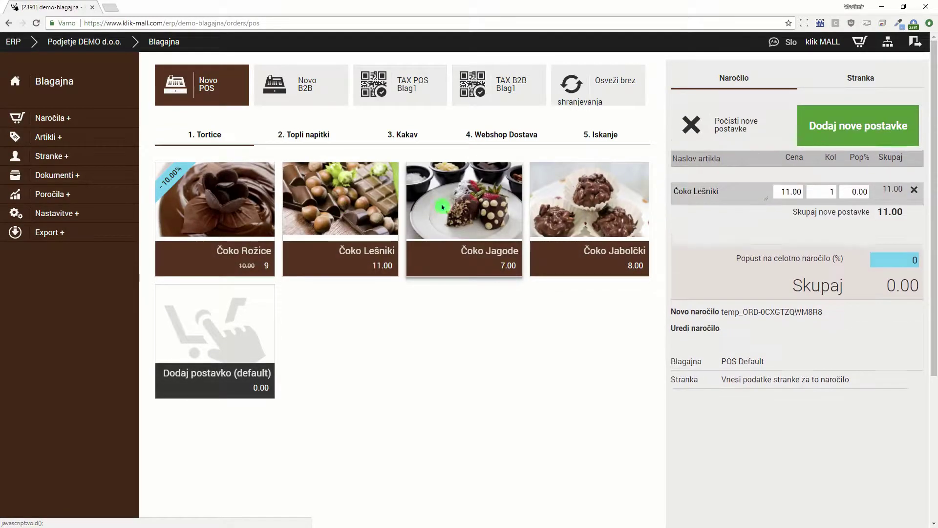
left_click(446, 204)
left_click(843, 128)
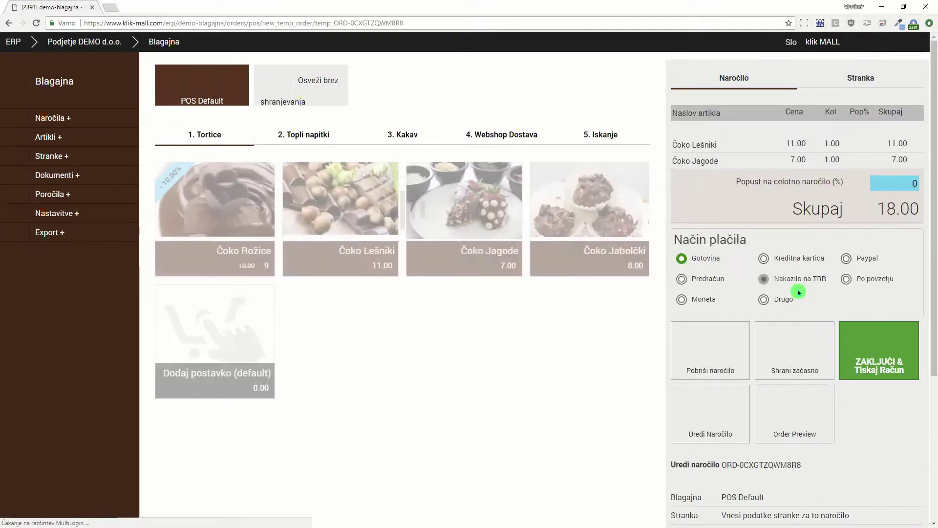
Save the order temporarily, open it in the edit form and confirm it as a tax-verified invoice
left_click(788, 345)
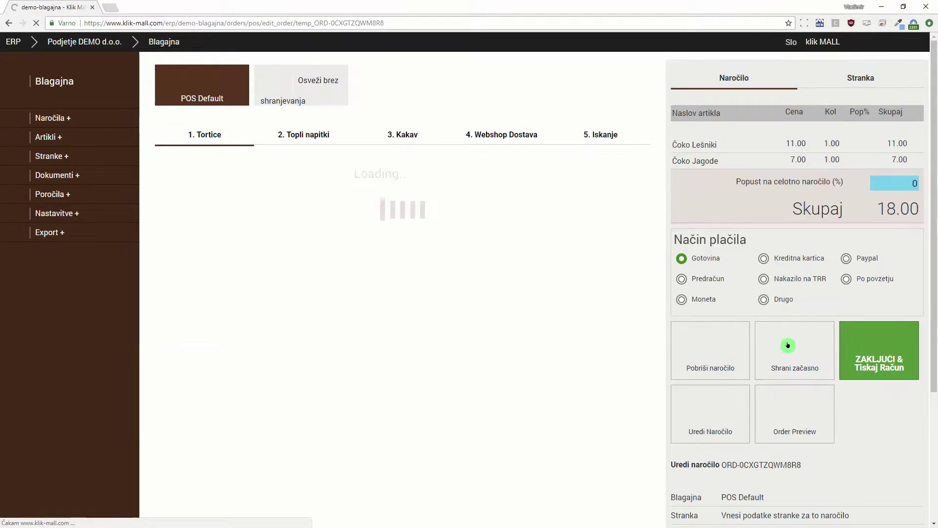
left_click(712, 404)
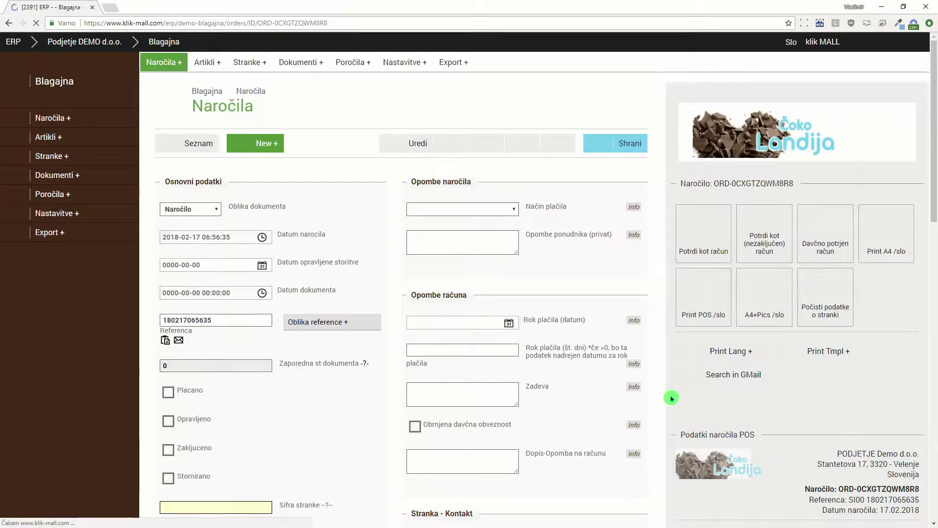
left_click(833, 243)
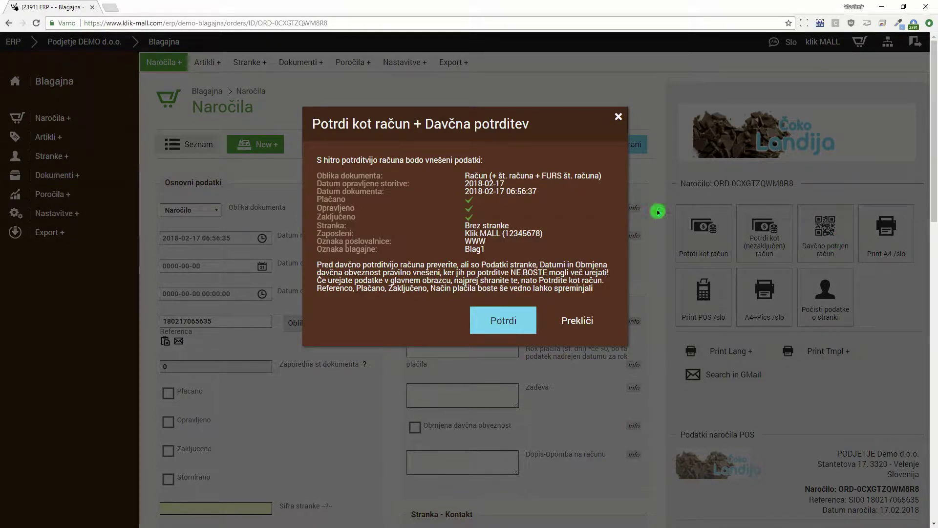
left_click(500, 322)
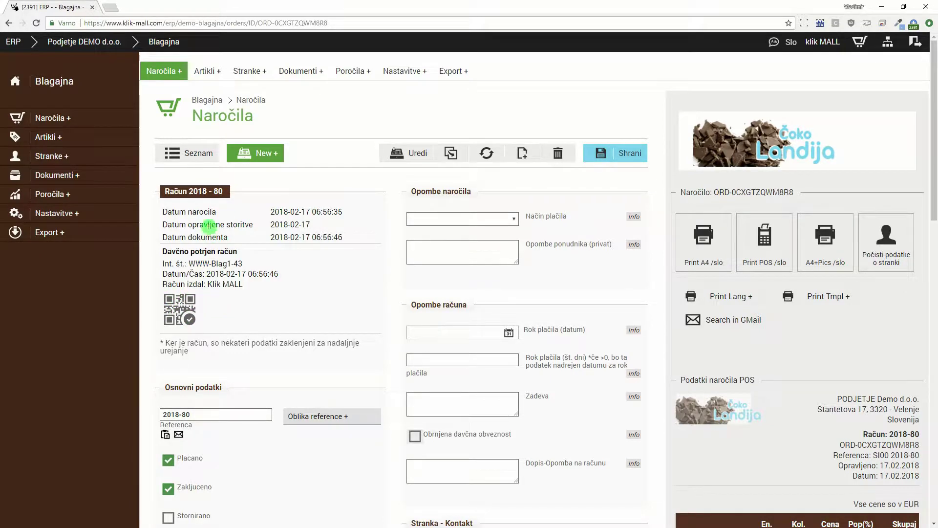
Return to the order list and examine the paid and closed marks of the unclosed invoice 79
left_click(195, 152)
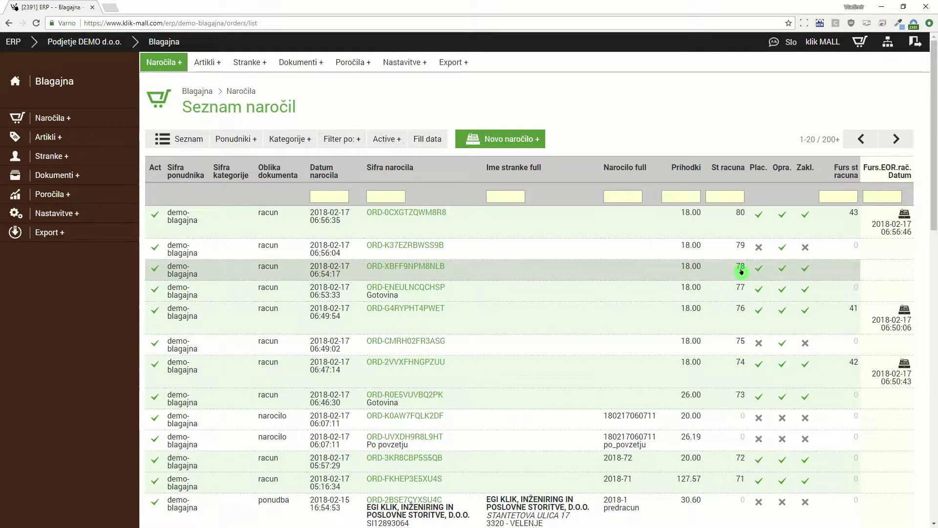
left_click(759, 249)
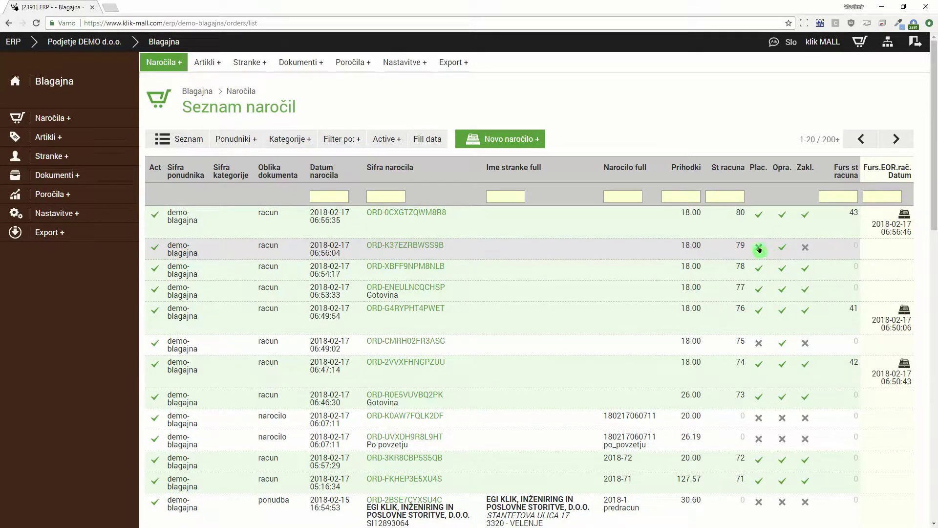
left_click(763, 252)
left_click(805, 250)
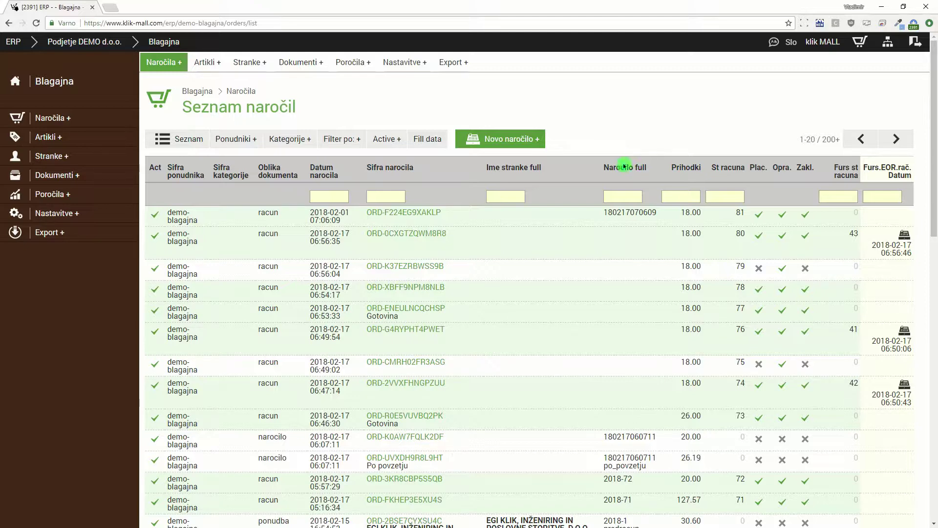
Start a new POS order from the order list and add one Čoko Lešniki and one Čoko Jagode
left_click(518, 140)
left_click(506, 163)
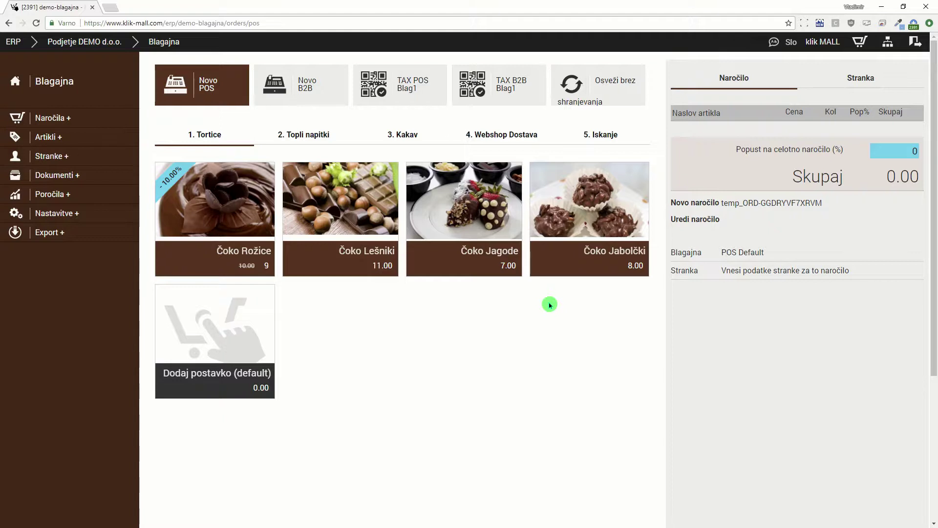
left_click(348, 204)
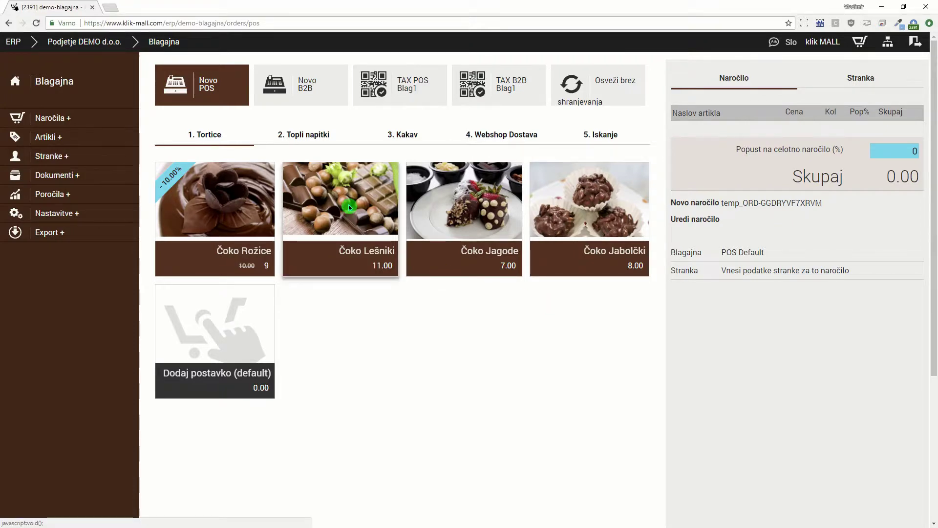
left_click(464, 210)
left_click(860, 131)
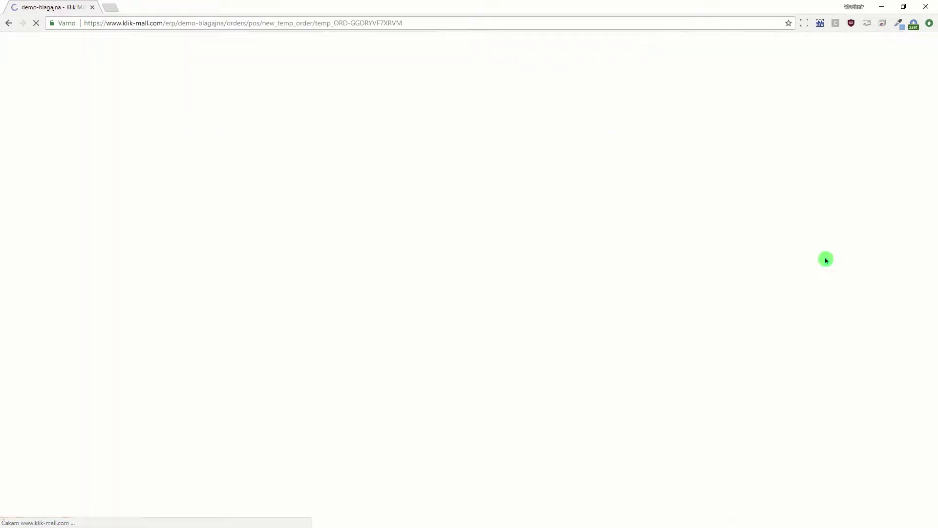
Save the new order temporarily and open it in the edit form
scroll(826, 259, "down", 4)
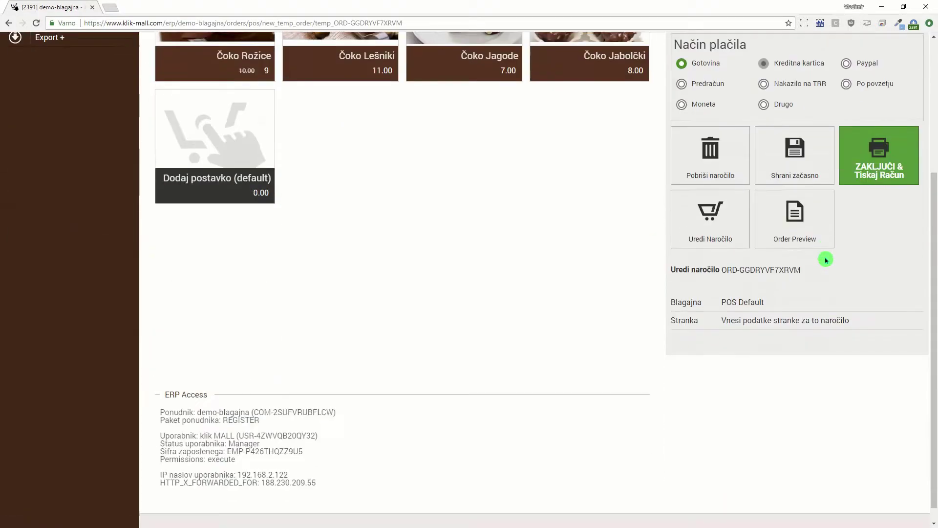
left_click(793, 157)
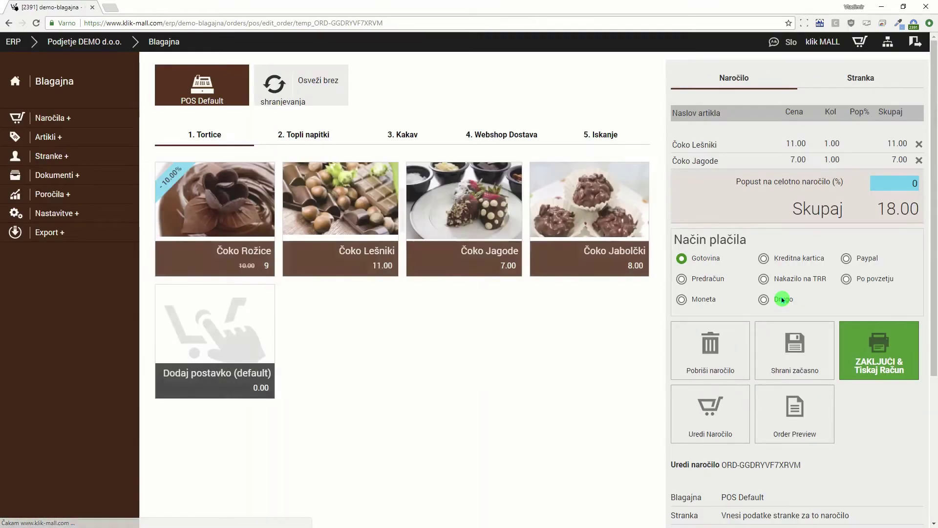
left_click(723, 417)
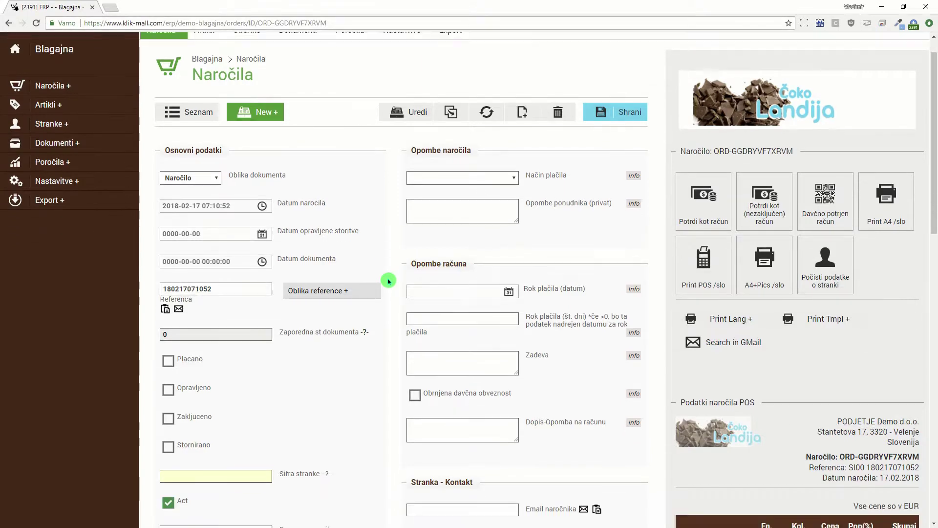
Review the default invoice confirmation data without confirming, and set the order date to 2018-02-01
left_click(694, 210)
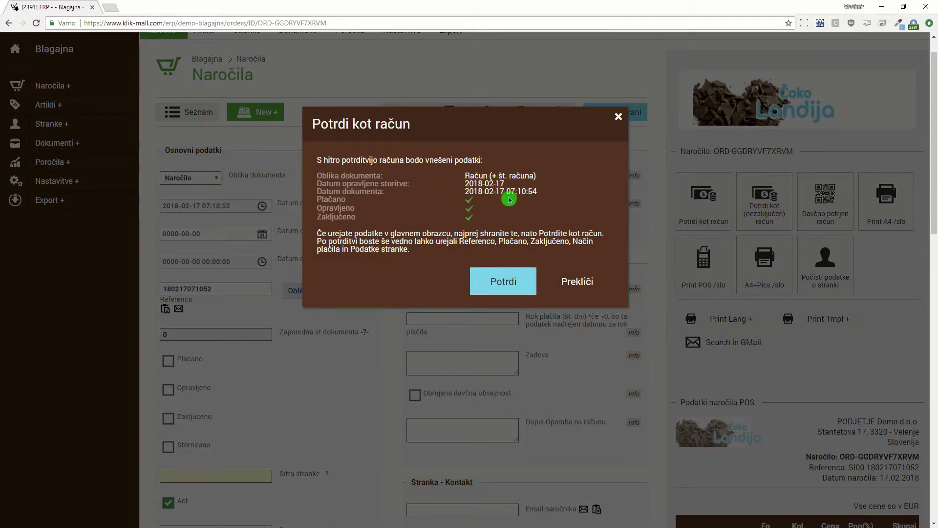
left_click(587, 280)
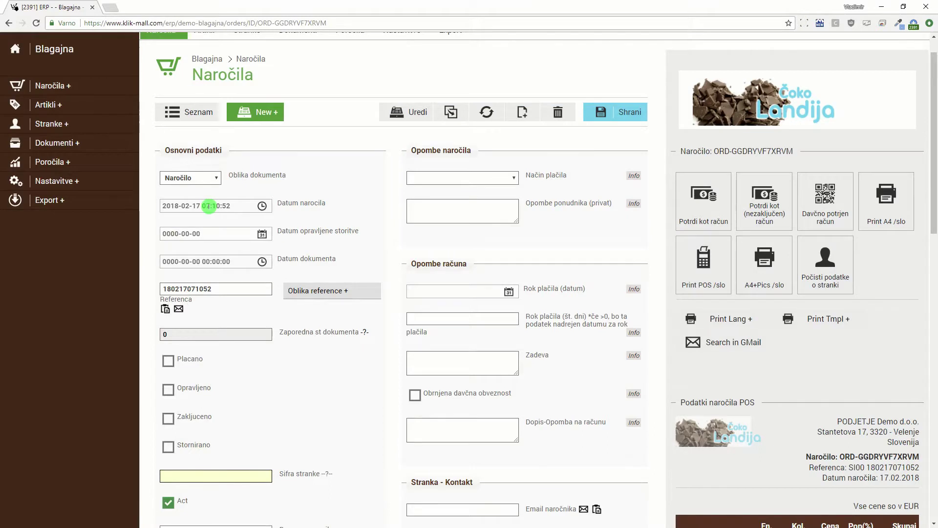
left_click(210, 205)
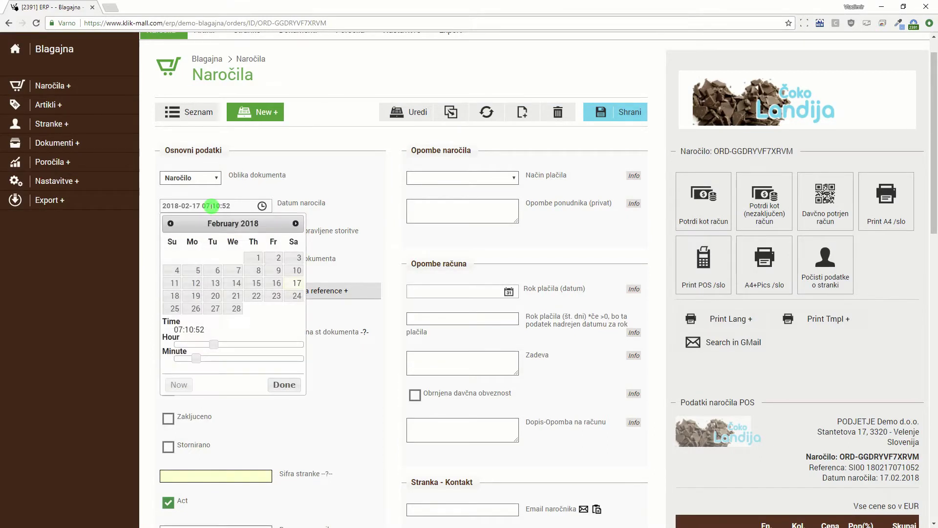
left_click(255, 259)
left_click(281, 384)
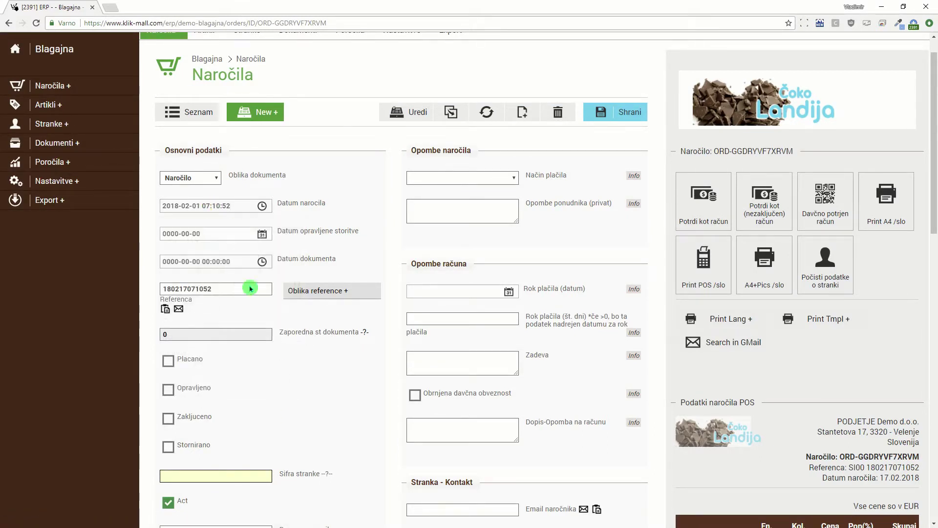
left_click(203, 236)
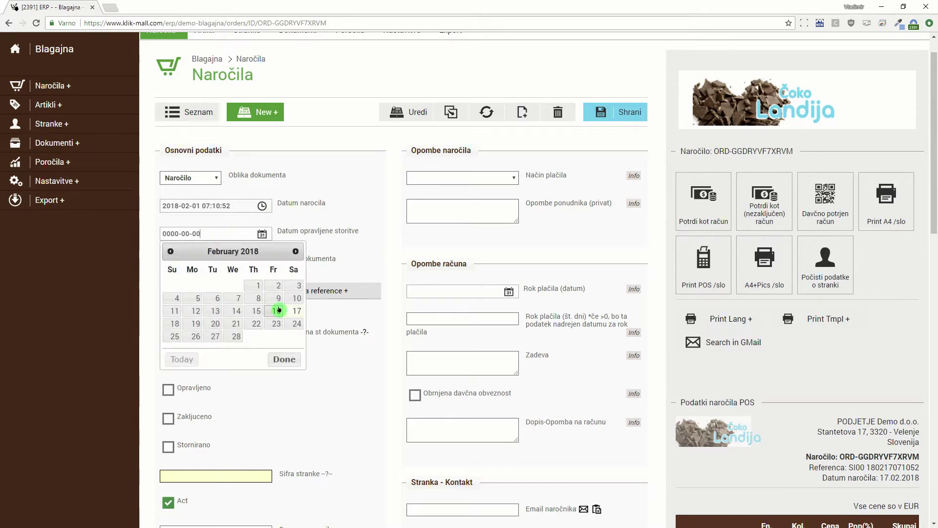
left_click(255, 299)
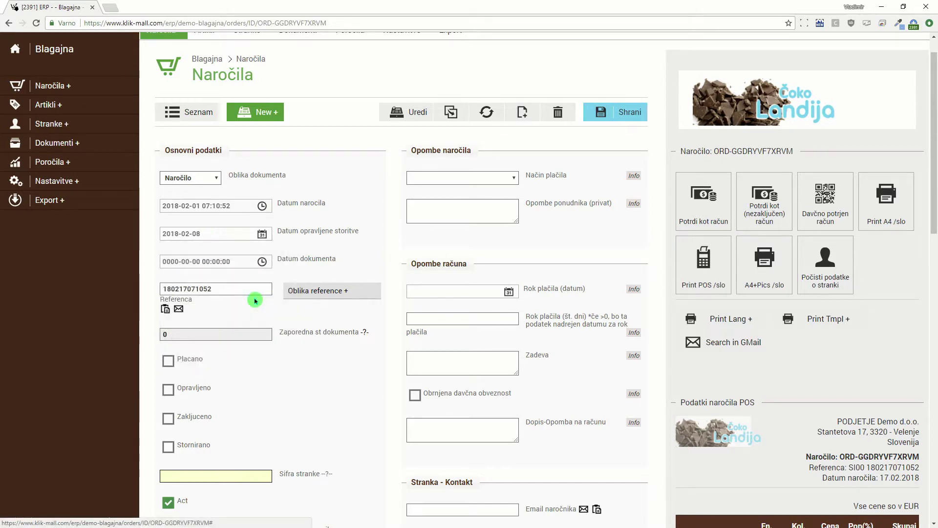
left_click(218, 260)
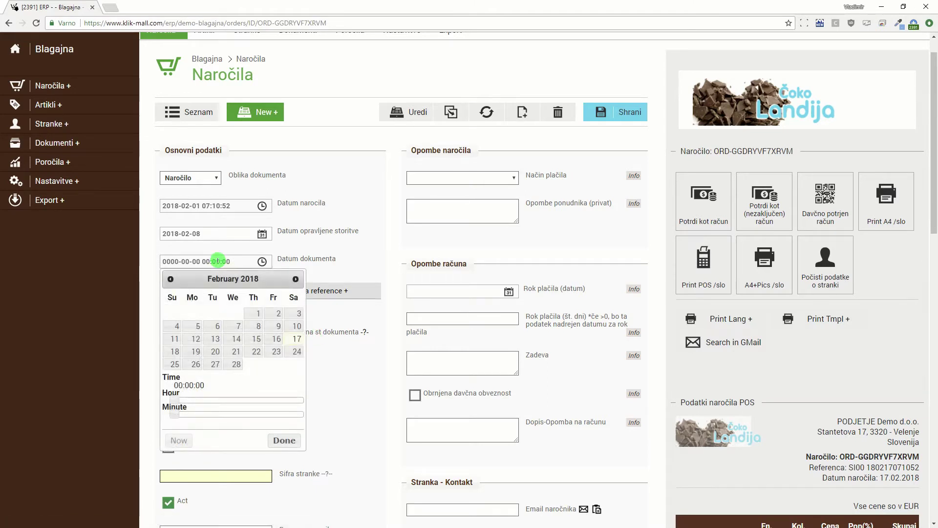
left_click(292, 342)
left_click(293, 439)
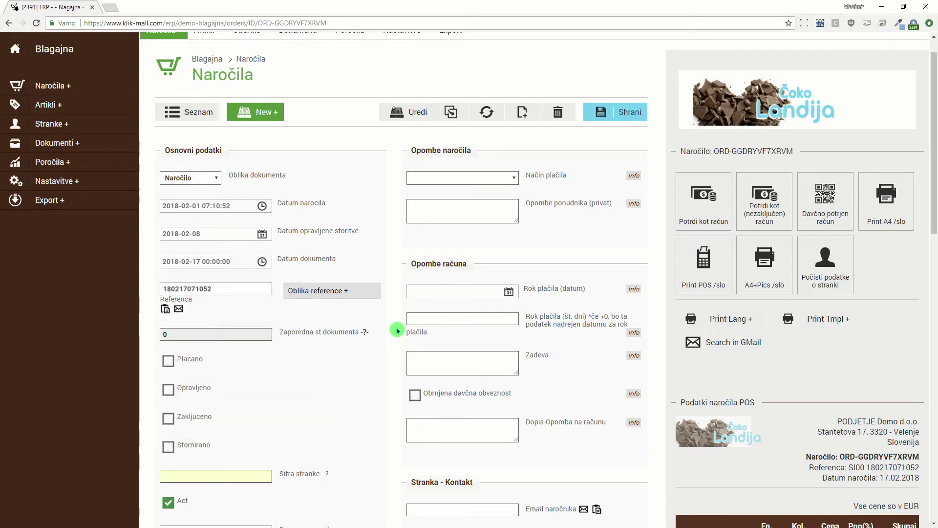
Save the date changes and confirm the order as a paid, closed invoice
left_click(610, 112)
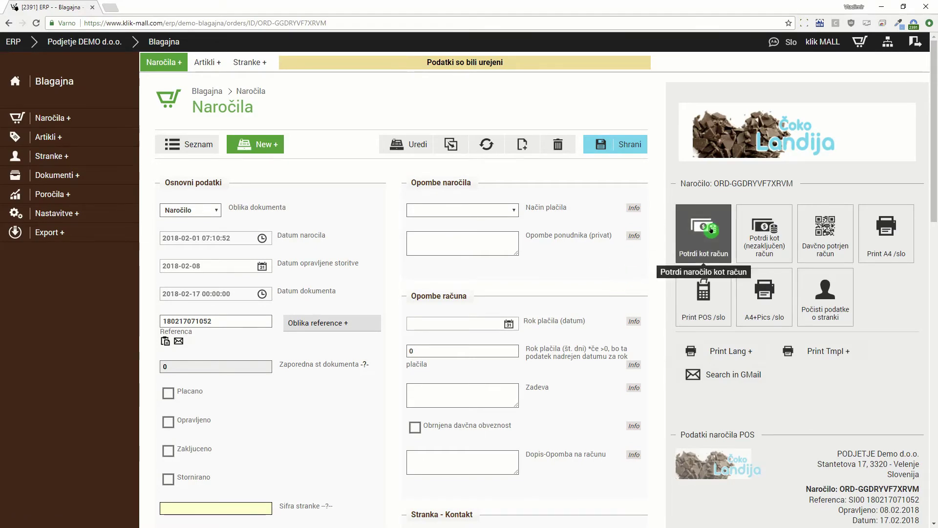
left_click(711, 230)
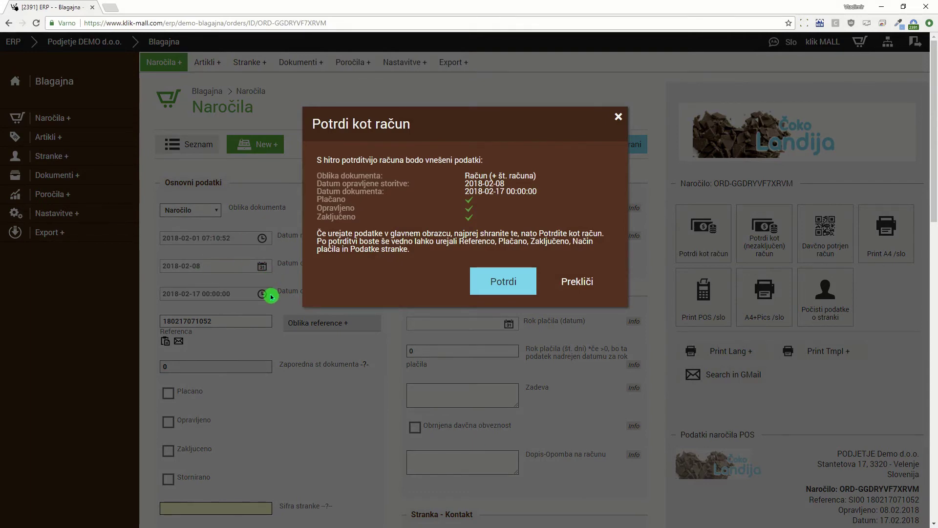
left_click(505, 283)
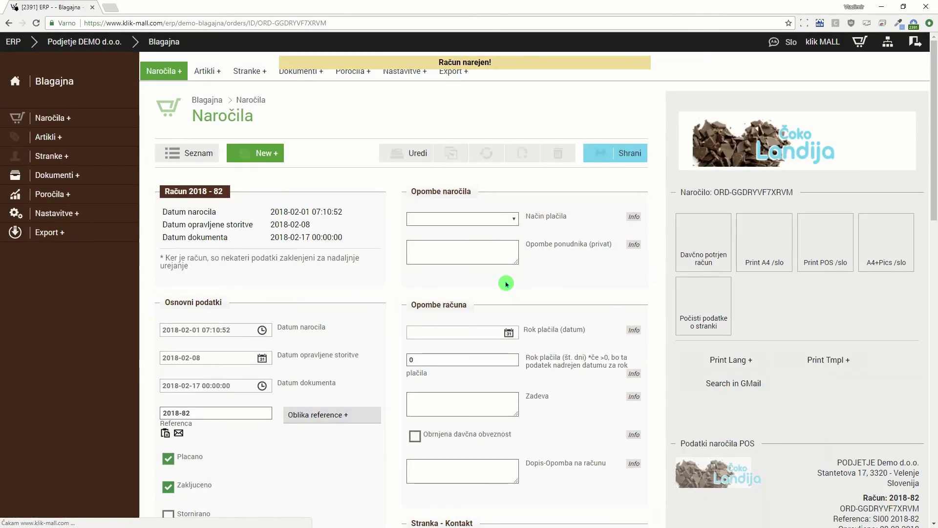